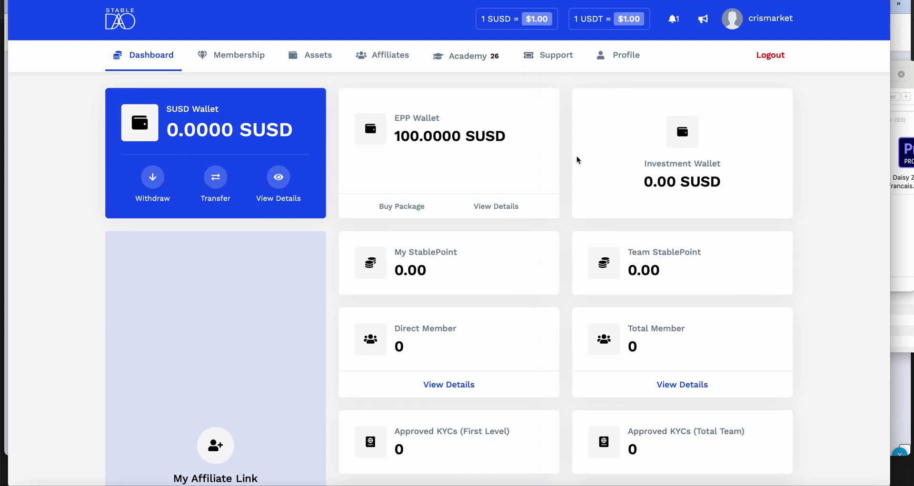
Under Profile > Transaction Password, autofill the saved login password and submit it to request an e-mailed code.
left_click_drag(394, 137, 471, 138)
left_click(435, 142)
left_click(623, 61)
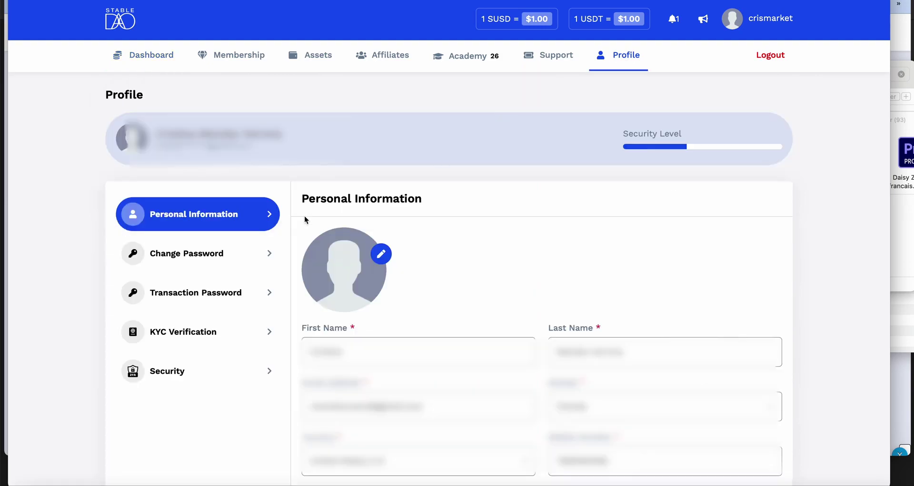
left_click(229, 294)
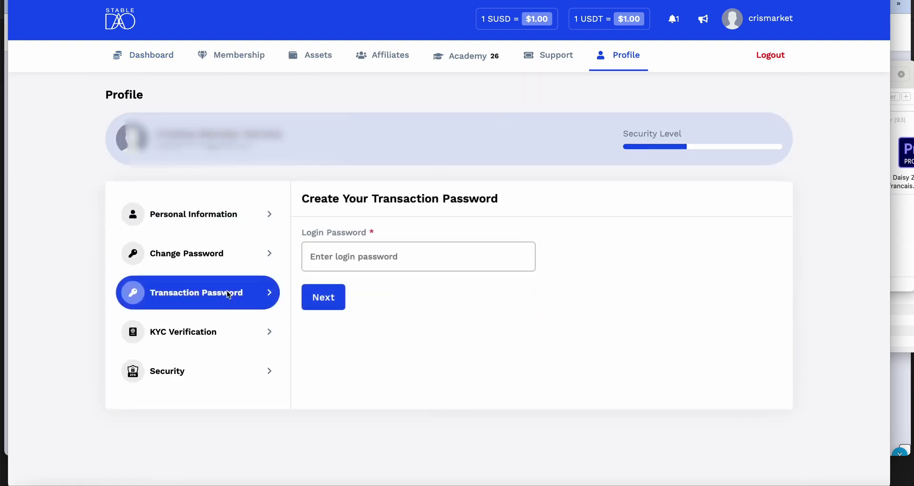
left_click(342, 251)
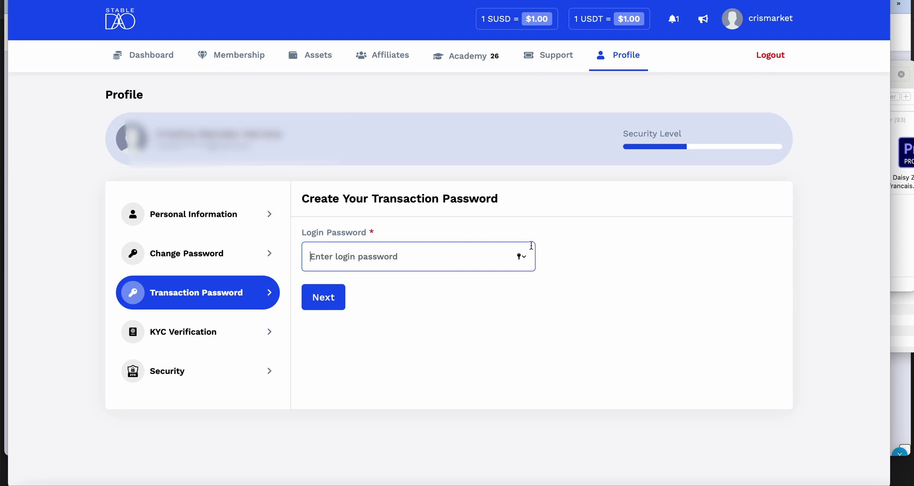
left_click(522, 257)
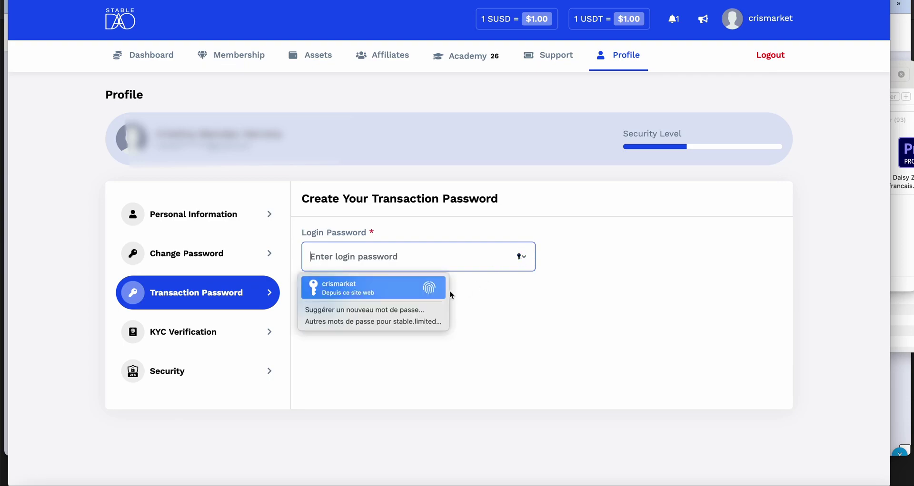
left_click(425, 295)
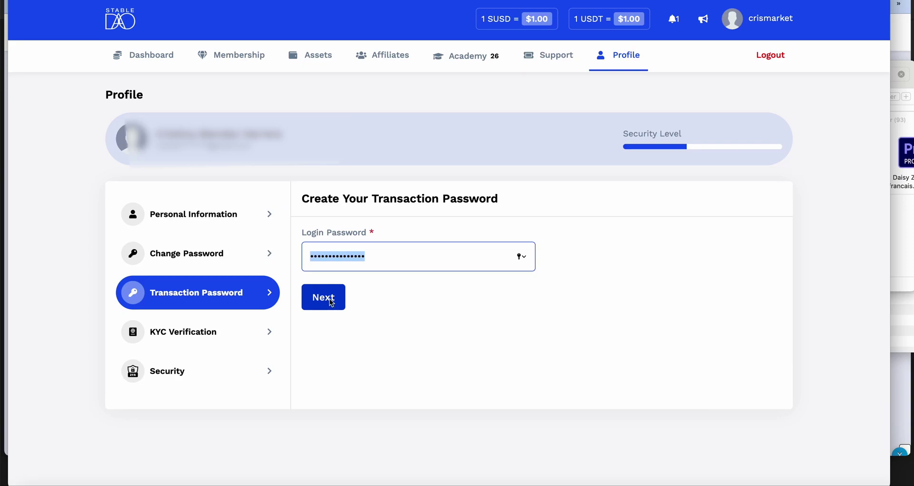
left_click(331, 304)
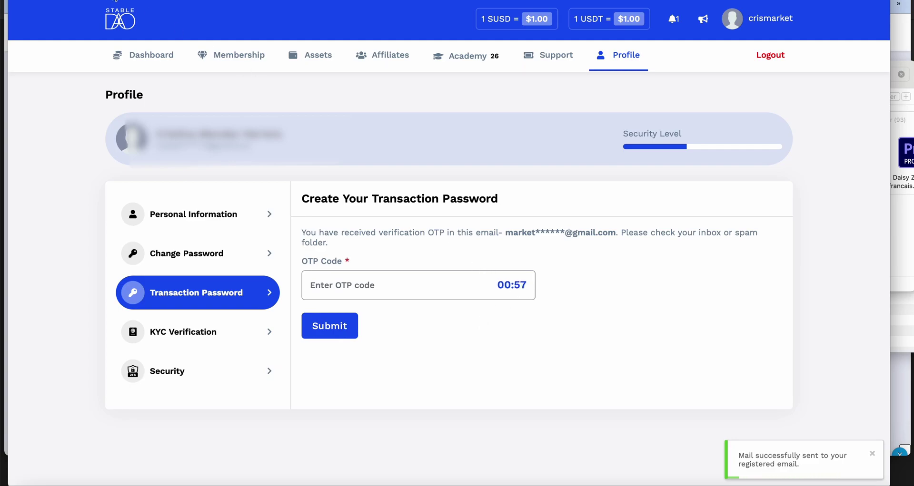
Read the OTP code in the Gmail inbox, then enter and submit it in StableDAO.
key("ctrl+Tab")
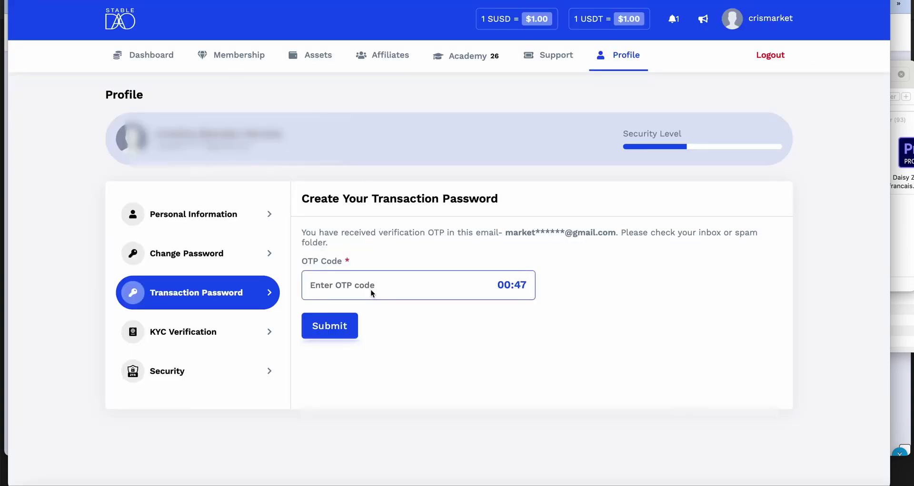
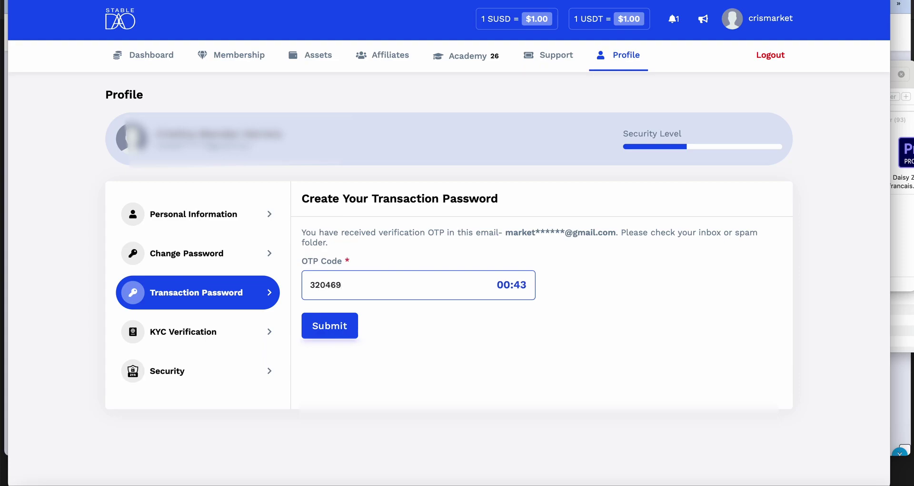
left_click(339, 330)
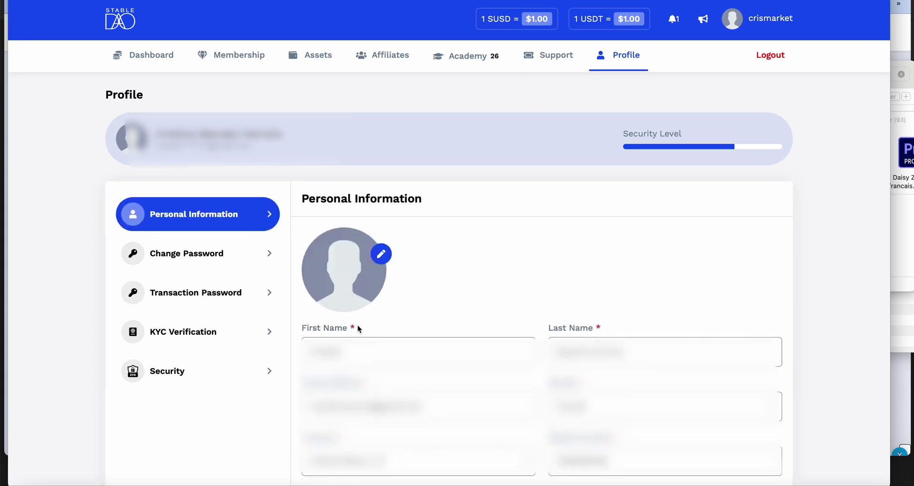
Reopen Transaction Password in the profile sidebar to reach the Change Your Transaction Password form.
left_click(223, 296)
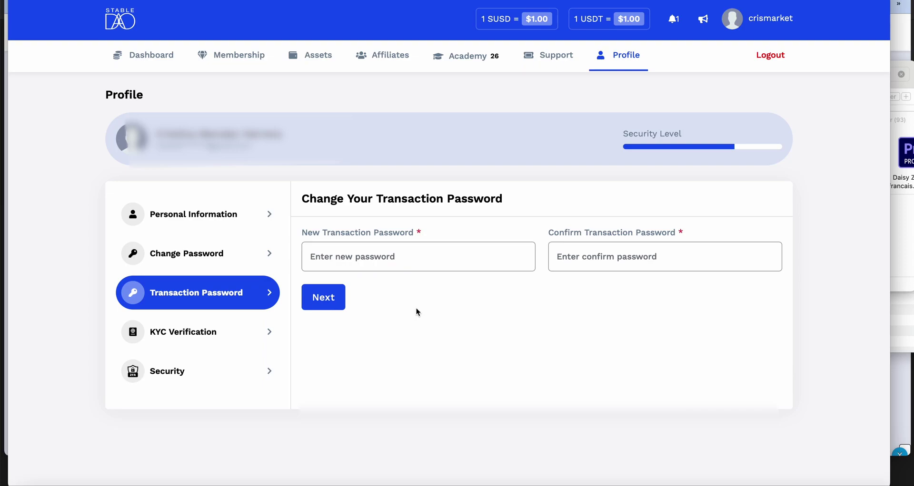
From the Dashboard, open Membership > Purchase Package and set the package amount to 100.
left_click(159, 60)
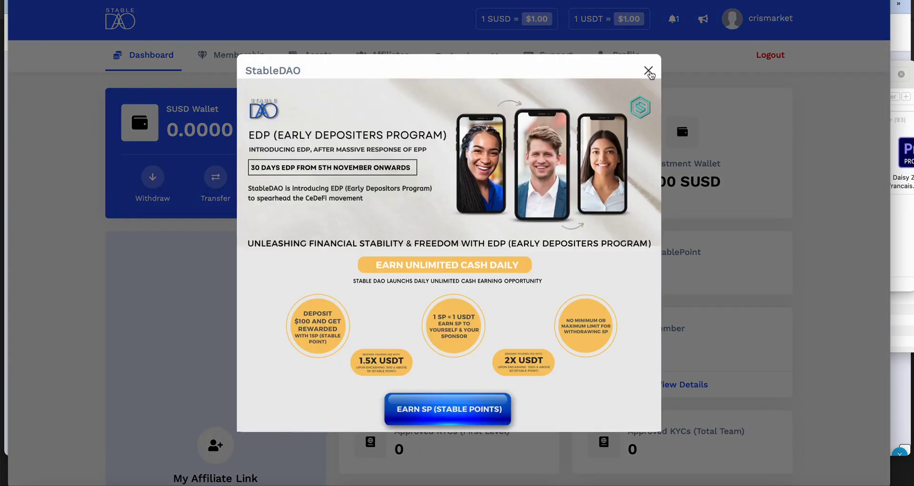
left_click(648, 71)
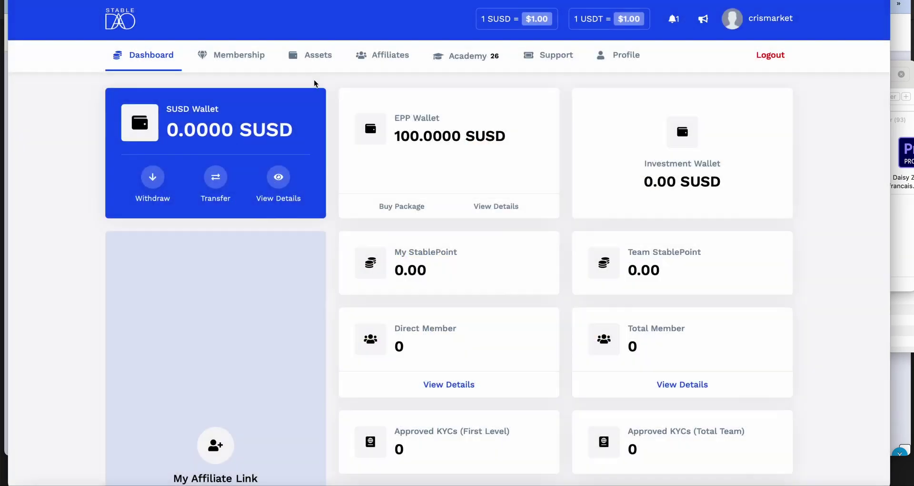
left_click(253, 61)
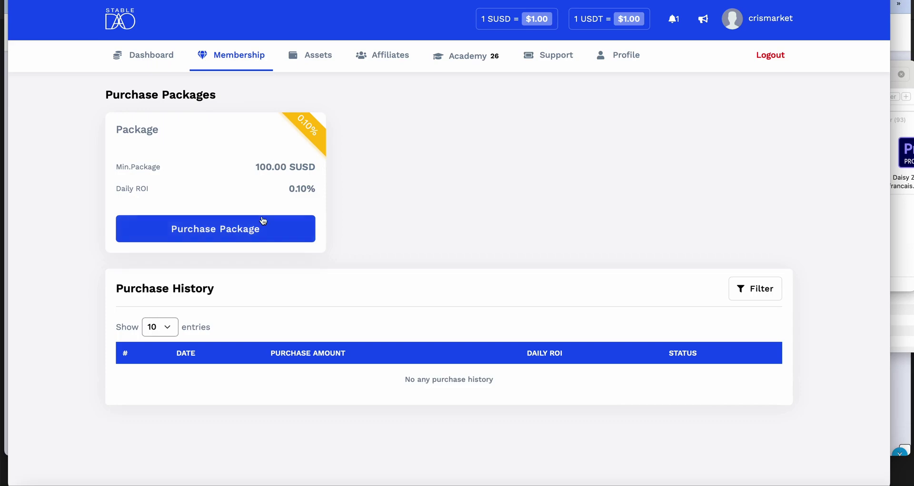
left_click(264, 233)
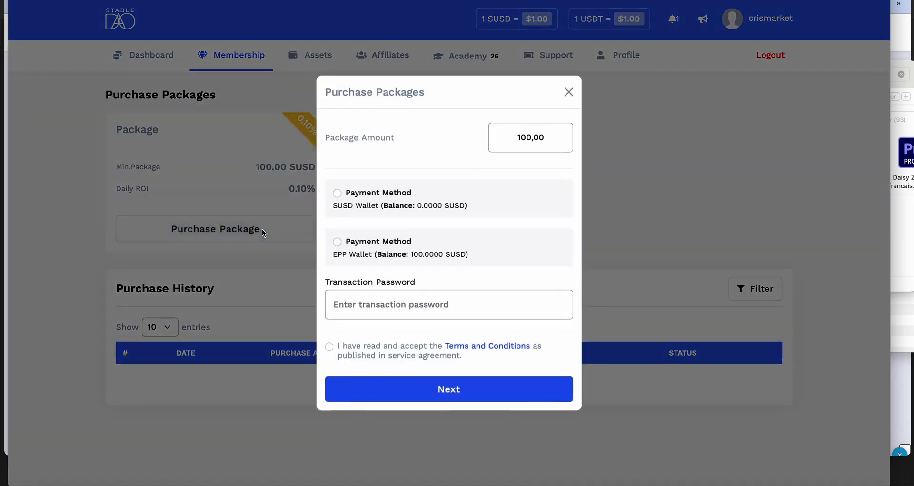
double_click(528, 142)
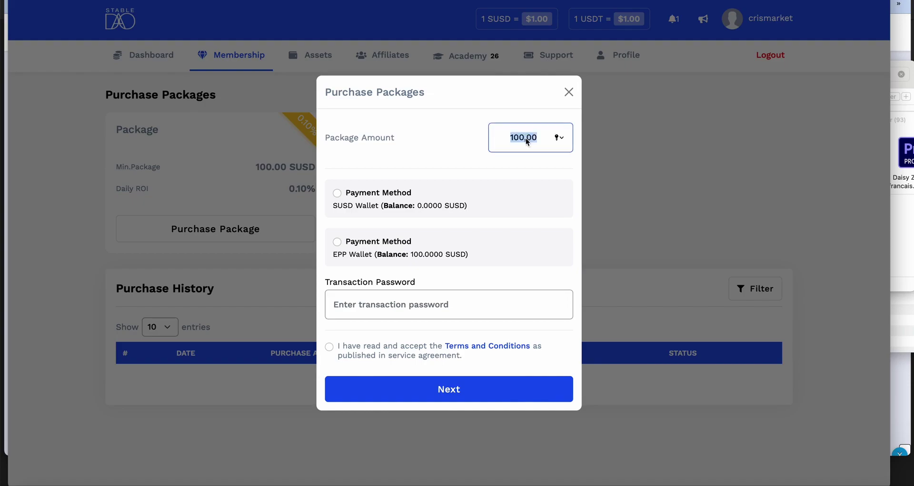
type("120")
key("BackSpace")
key("BackSpace")
key("BackSpace")
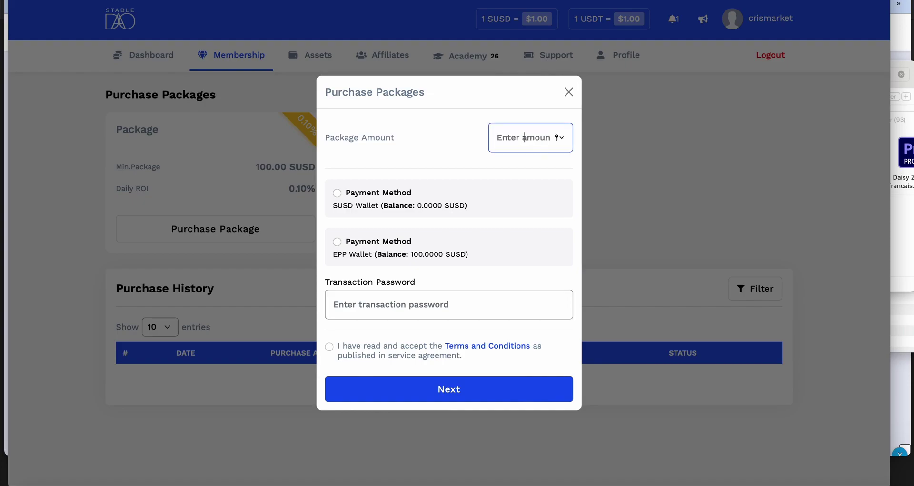
type("100")
Choose EPP Wallet payment, enter the transaction password, accept the terms, and request the code.
left_click(337, 242)
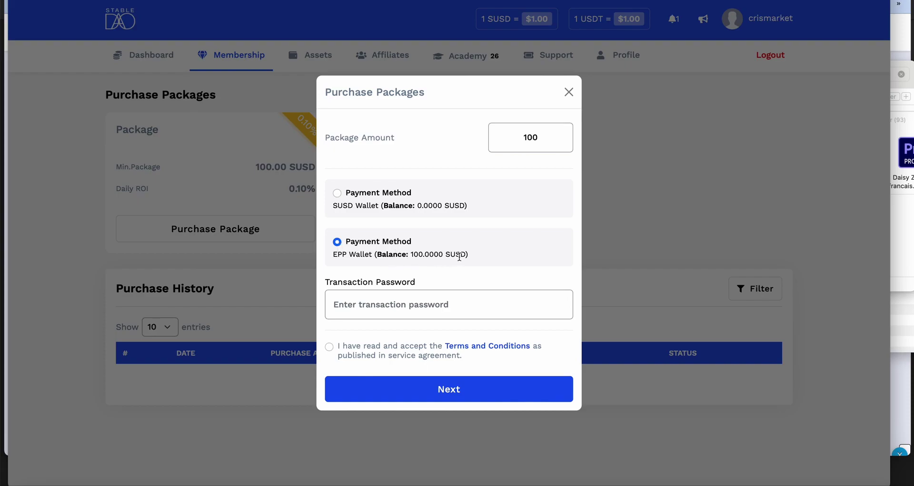
left_click(409, 299)
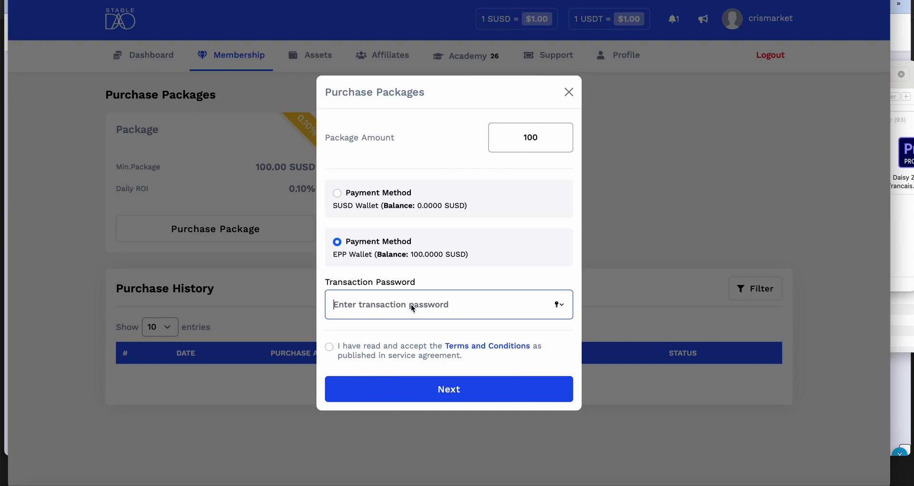
type("•")
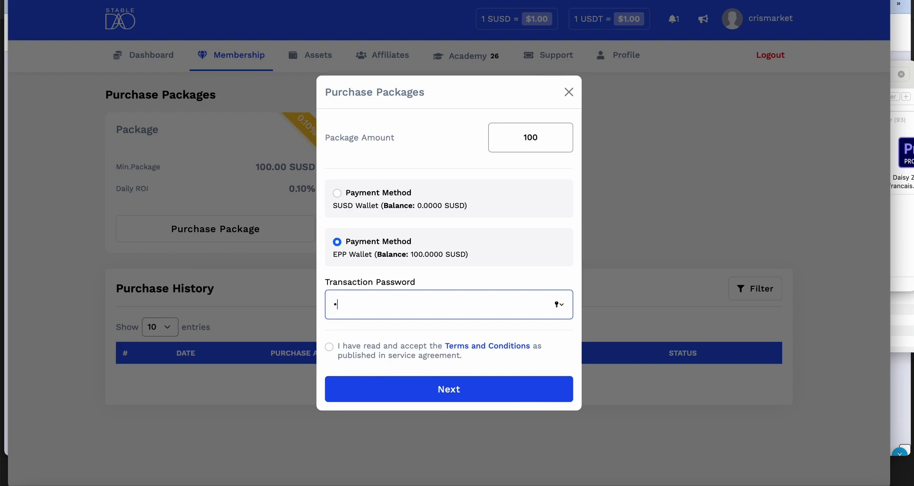
type("•••••")
left_click(332, 353)
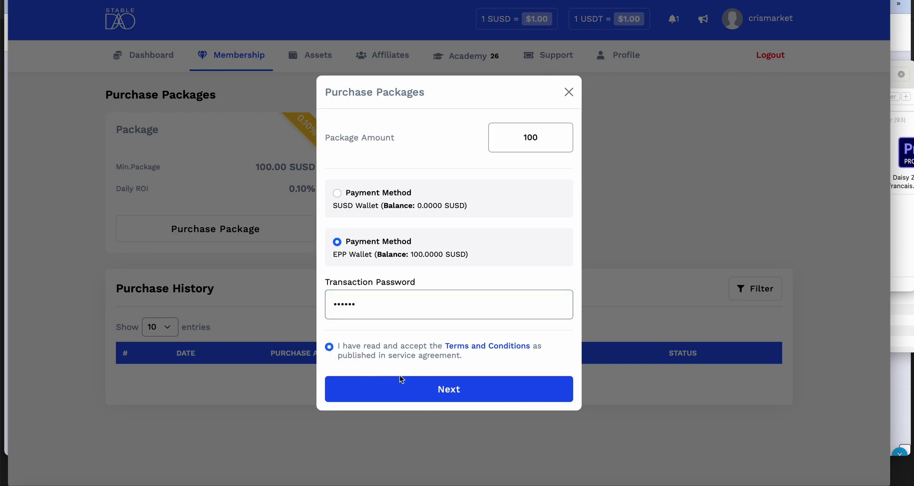
left_click(425, 392)
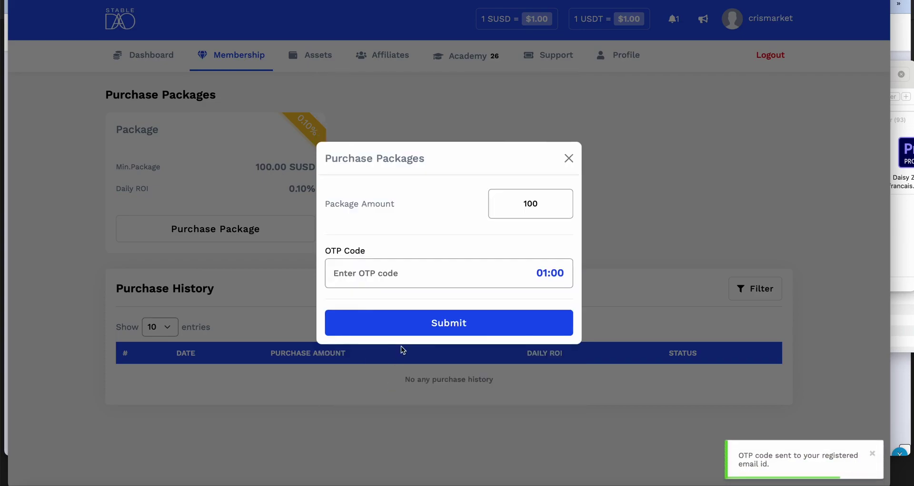
Enter the e-mailed OTP code and submit it to confirm the 100 SUSD purchase.
left_click(384, 277)
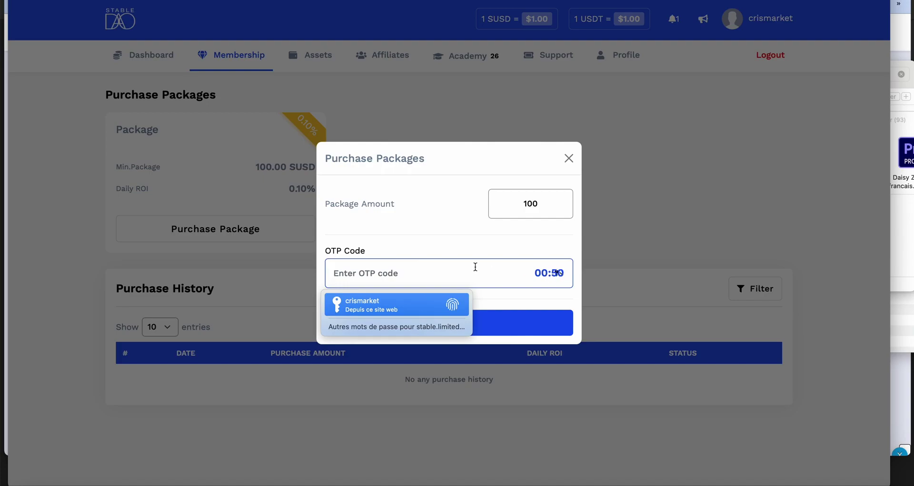
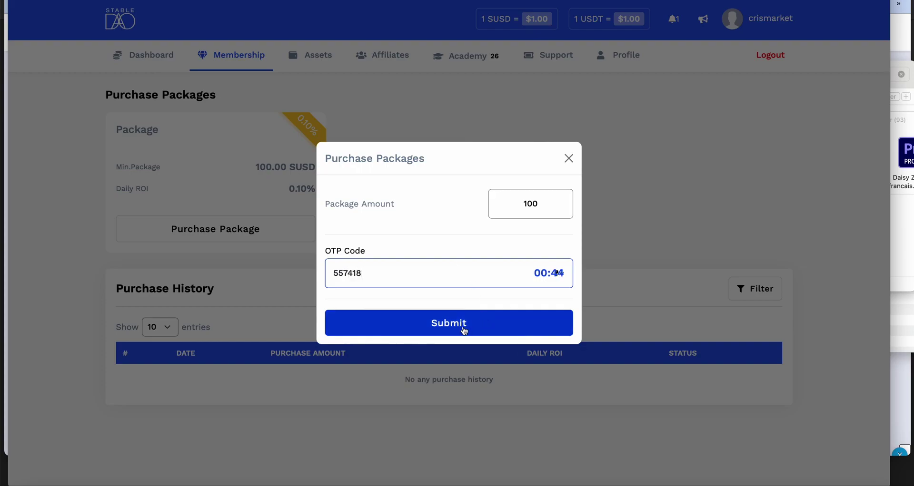
left_click(459, 326)
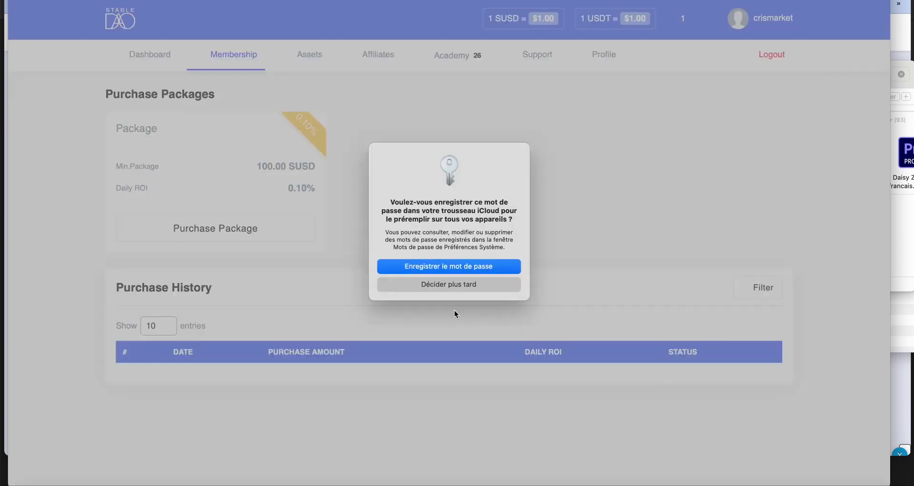
Dismiss the iCloud password prompt with 'Décider plus tard', go to the Dashboard and close the promo.
left_click(450, 286)
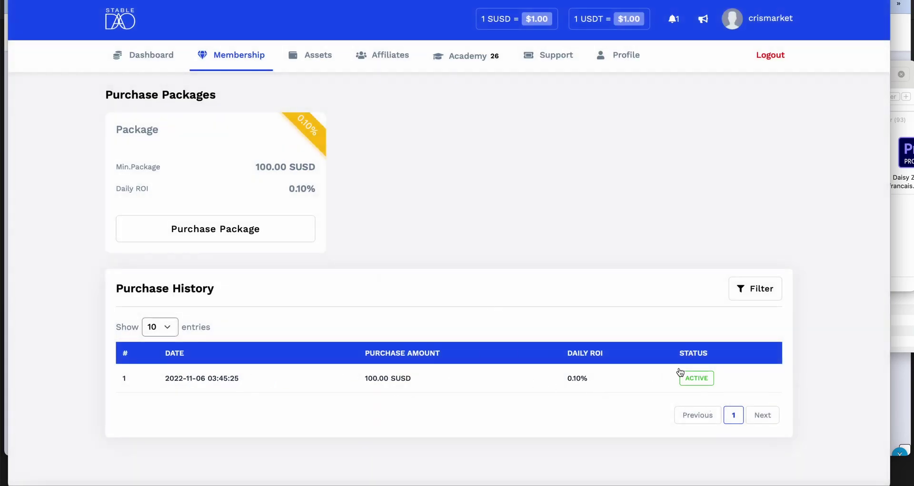
left_click(150, 58)
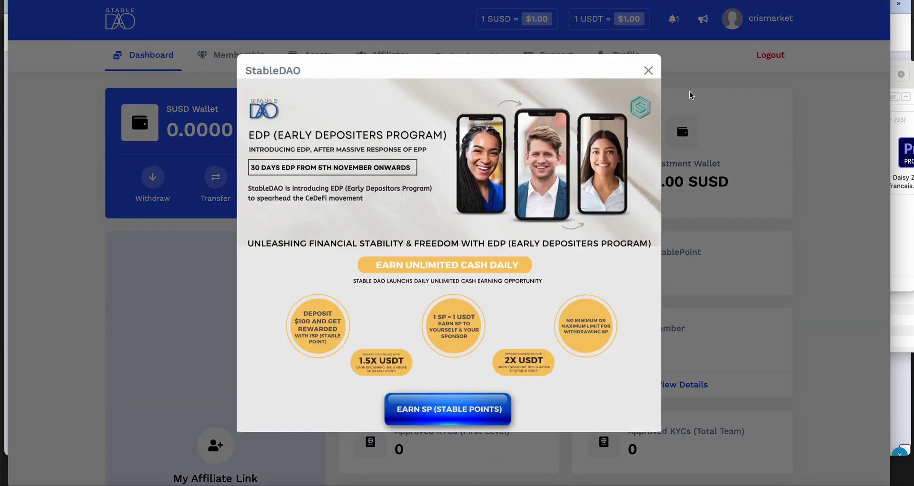
left_click(649, 69)
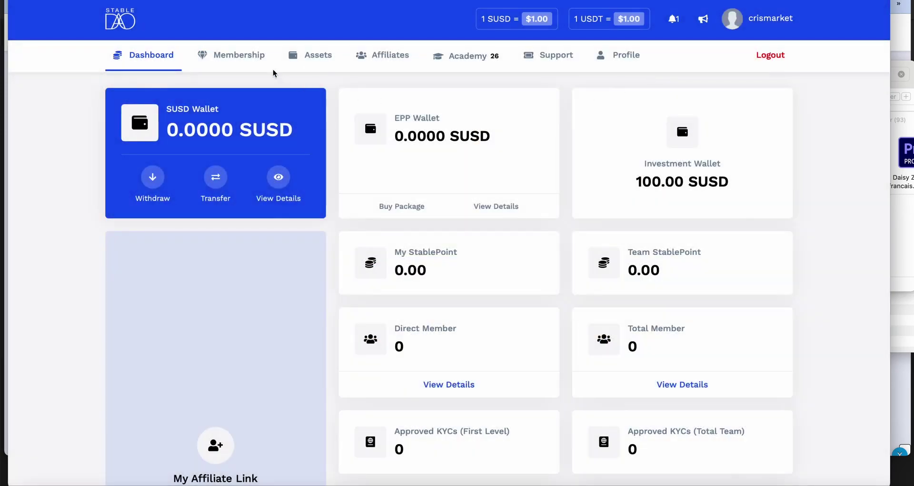